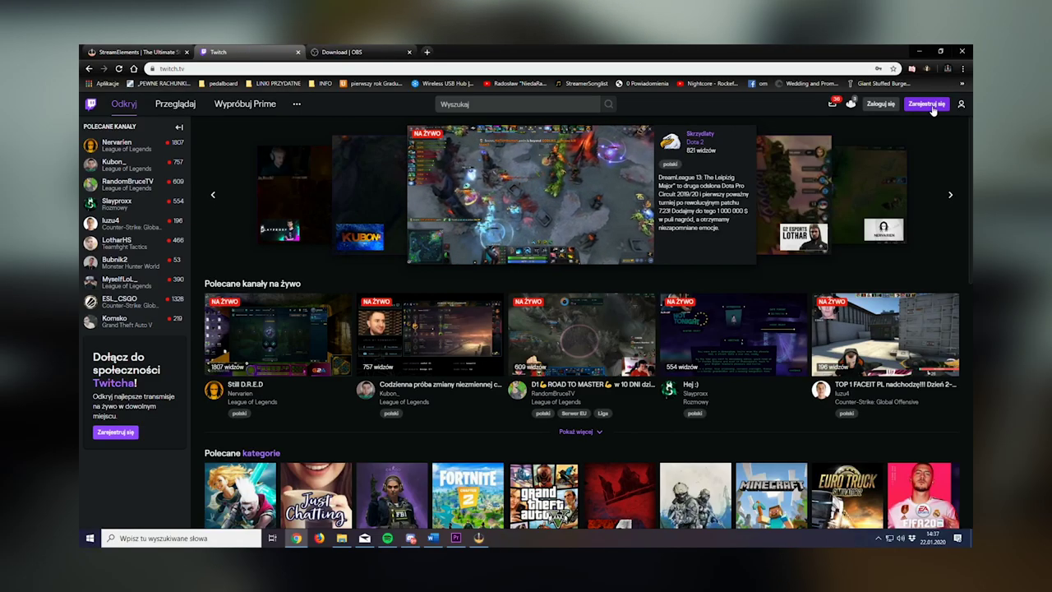
- Open the Twitch sign-up form and enter the username for the new account
left_click(932, 107)
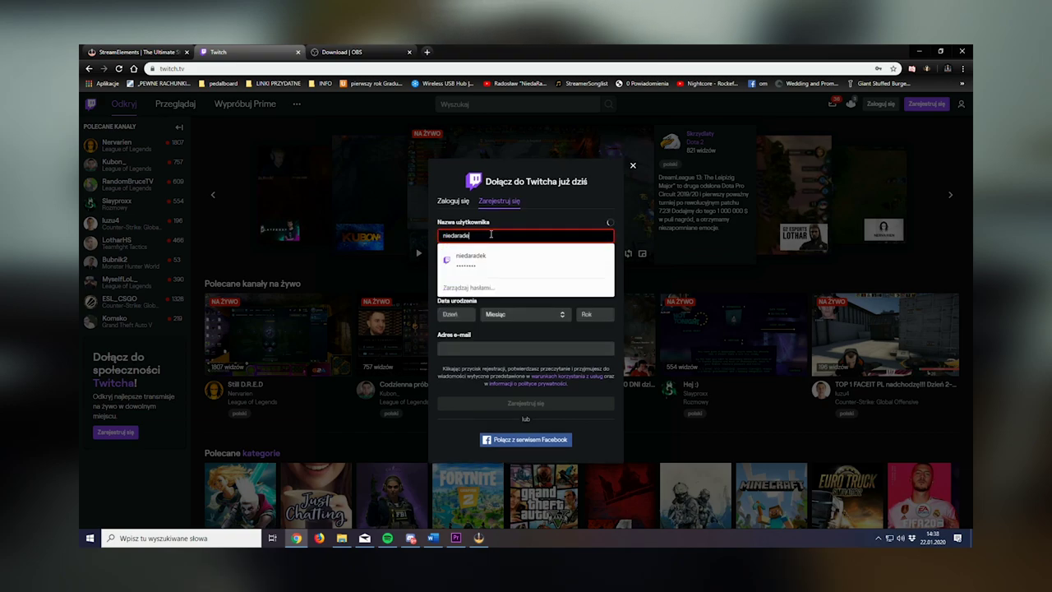
type("ts")
key("BackSpace")
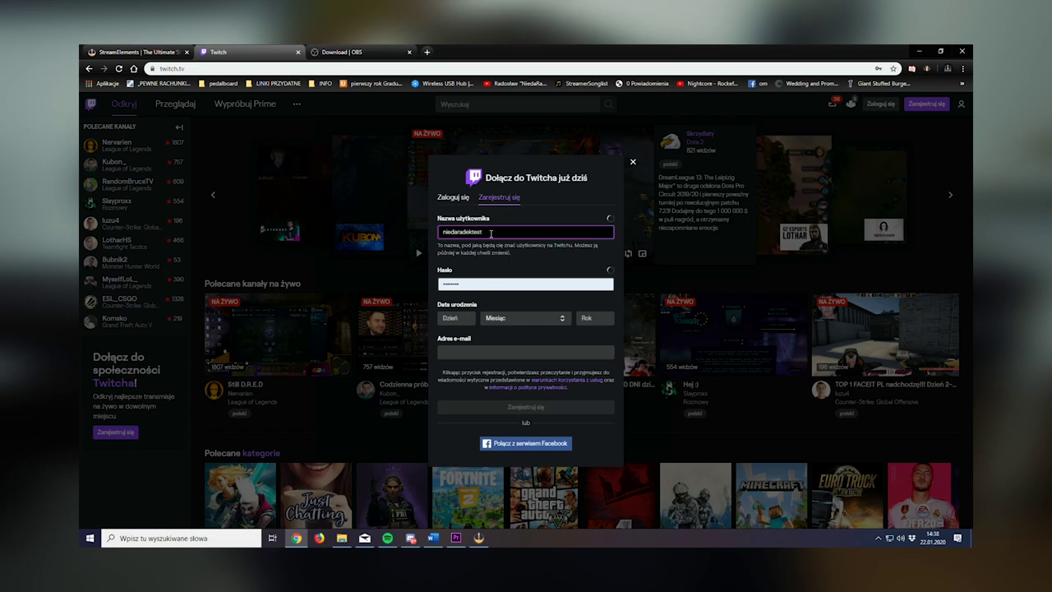
- Replace the autofilled password in the Twitch sign-up form with a new account password
left_click(483, 284)
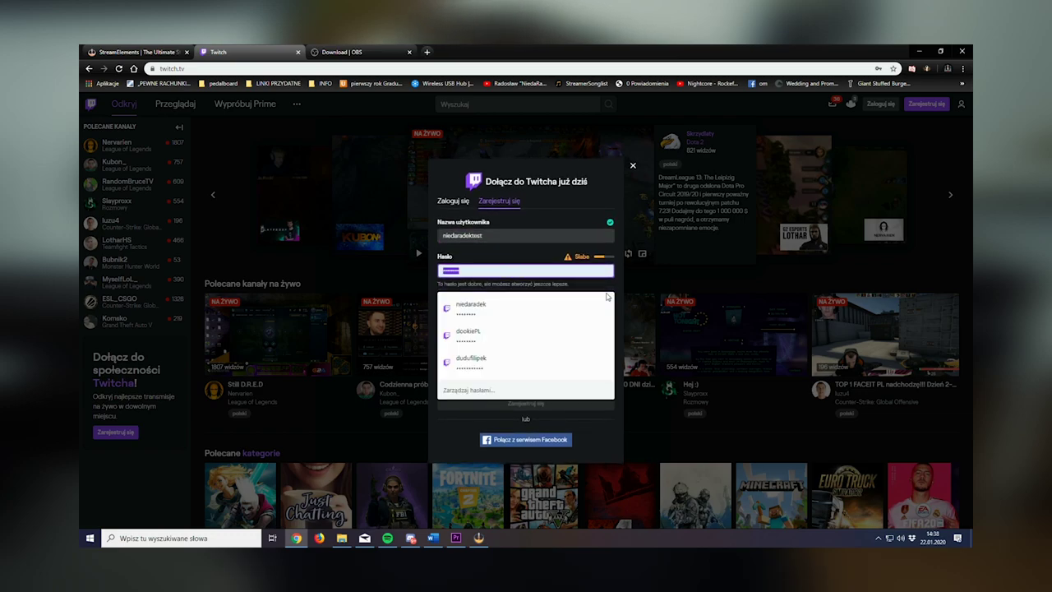
key("BackSpace")
key("BackSpace")
key("BackSpace")
key("BackSpace")
key("BackSpace")
key("BackSpace")
key("BackSpace")
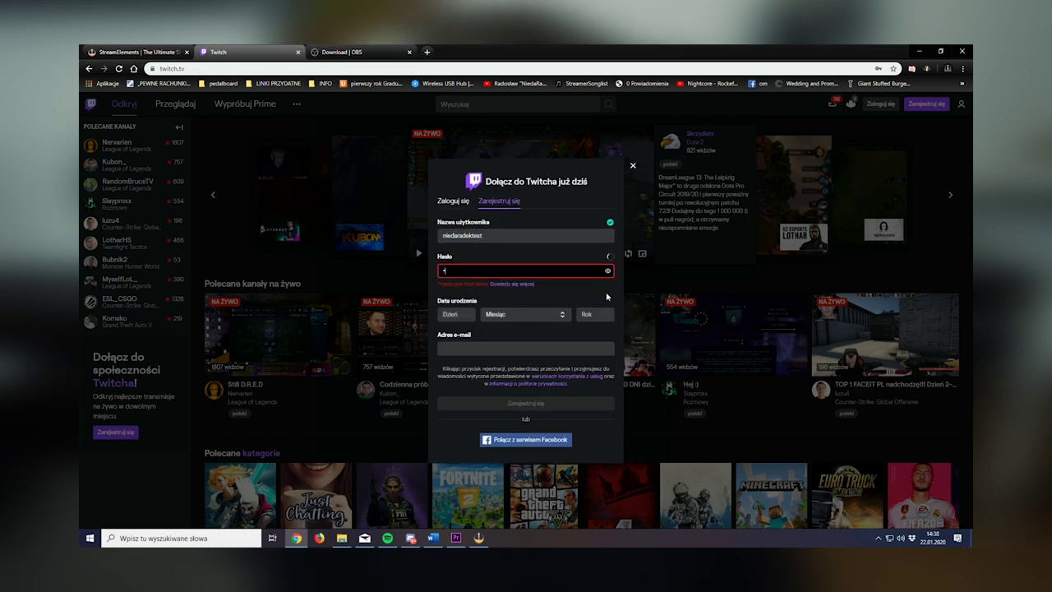
type("•••••")
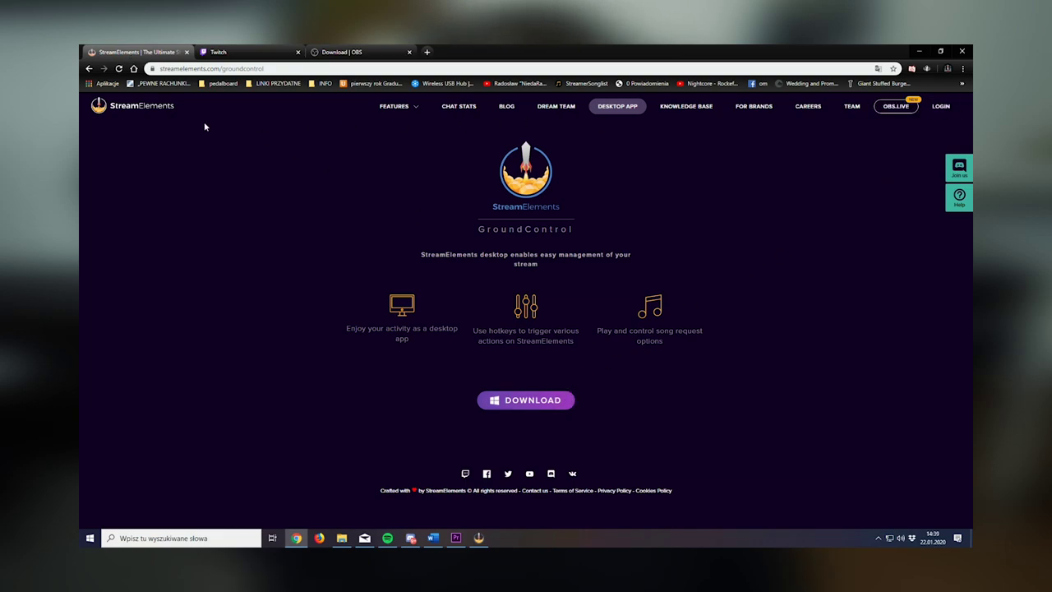
- Go to the StreamElements home page from the GroundControl page
left_click(121, 115)
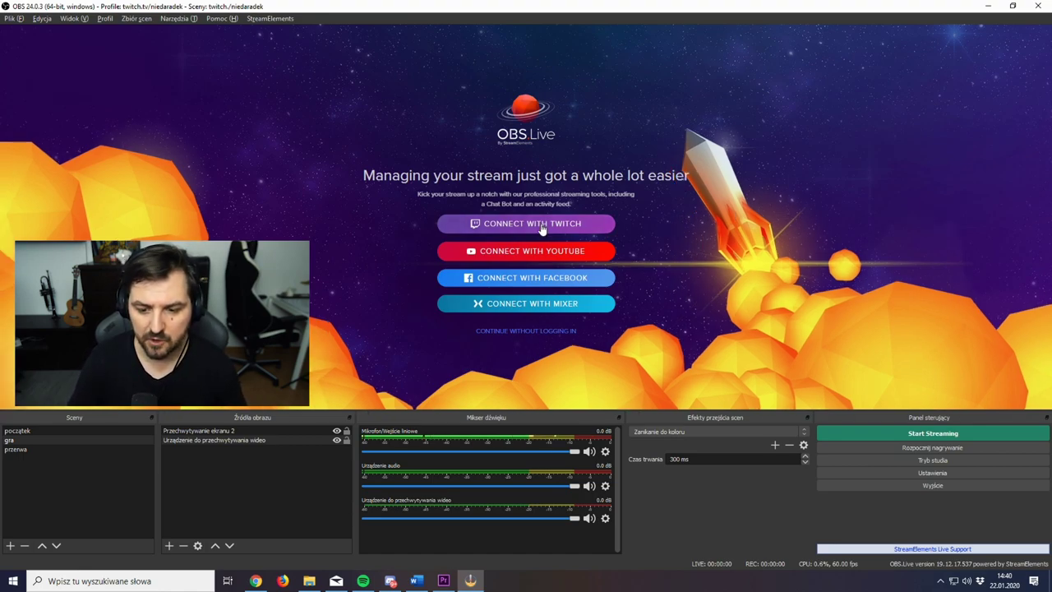
- Switch to OBS and connect OBS.Live with Twitch by entering the account's username and password
left_click(540, 227)
type("niedaradek")
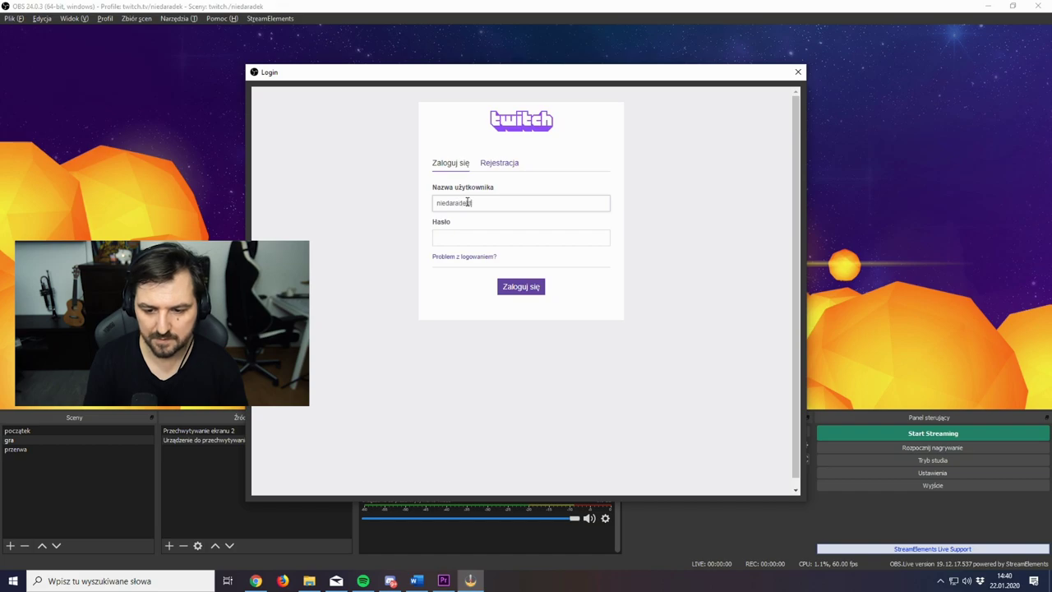
key("Tab")
type("•••••••••••")
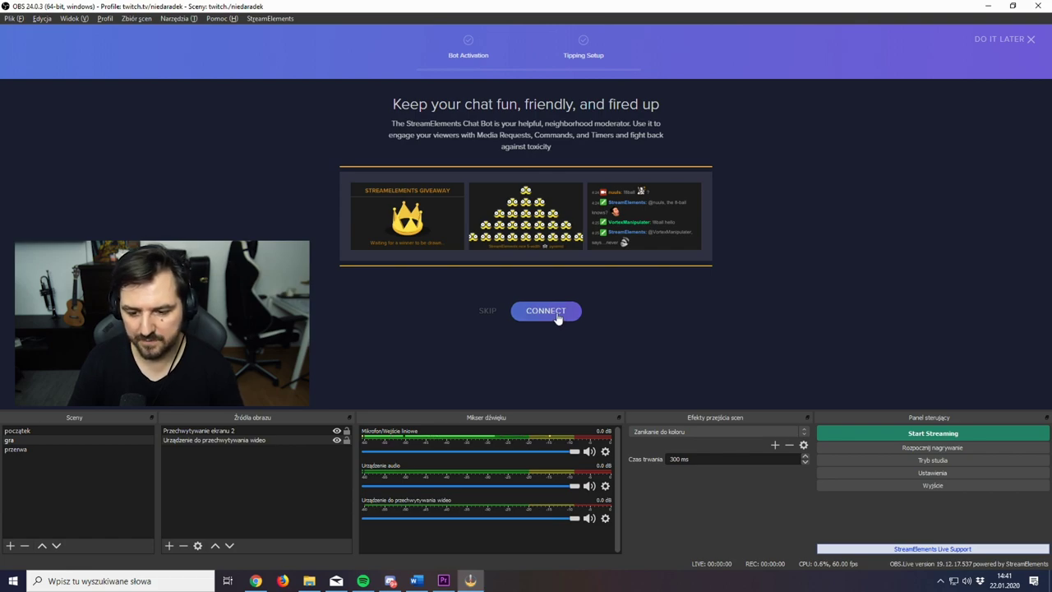
- Connect the StreamElements chat bot and skip the PayPal tipping setup
left_click(546, 311)
left_click(527, 358)
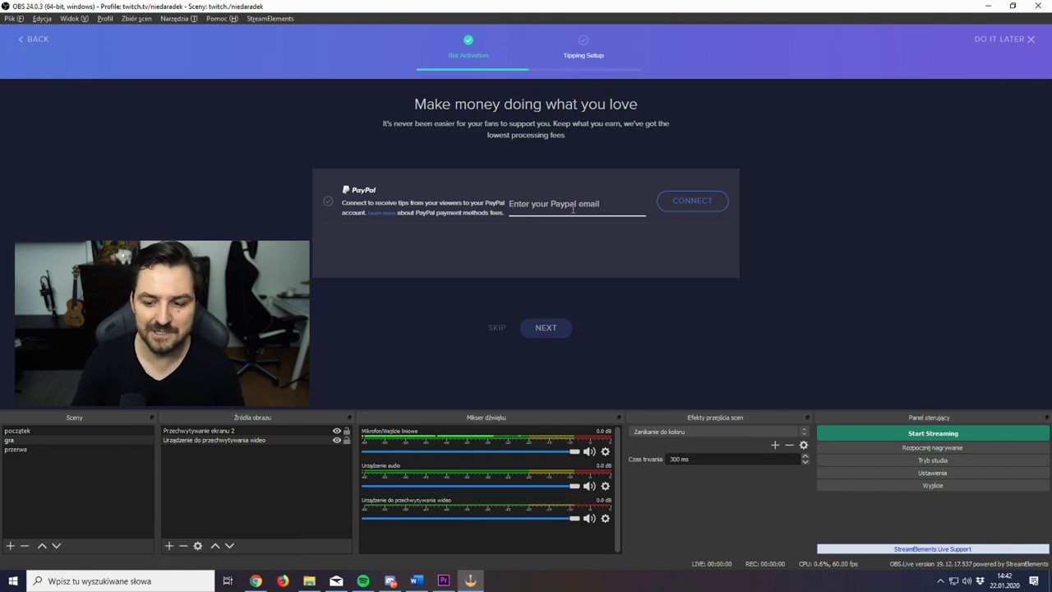
left_click(553, 203)
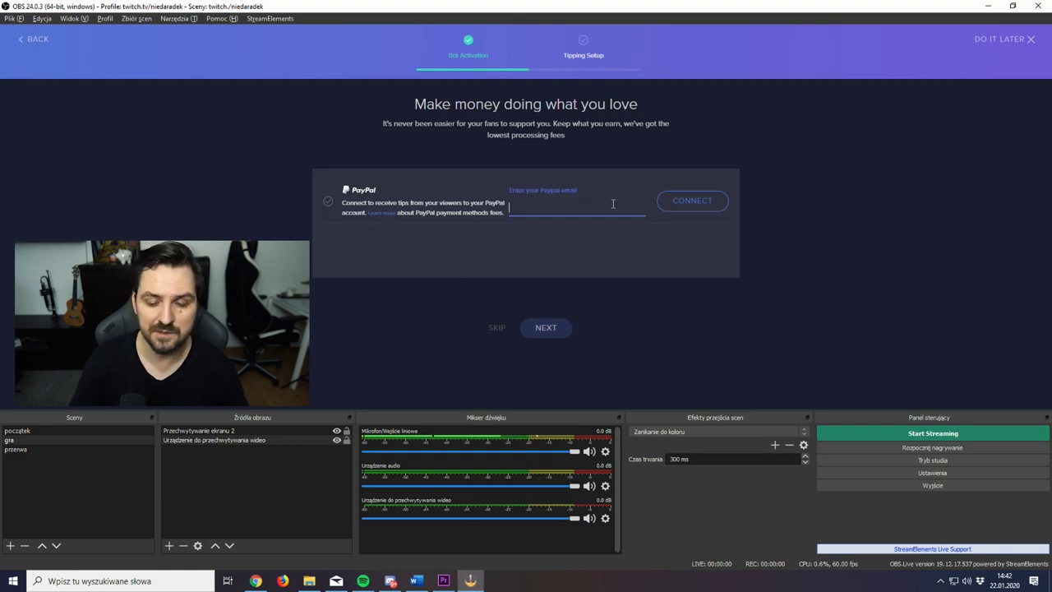
left_click(496, 329)
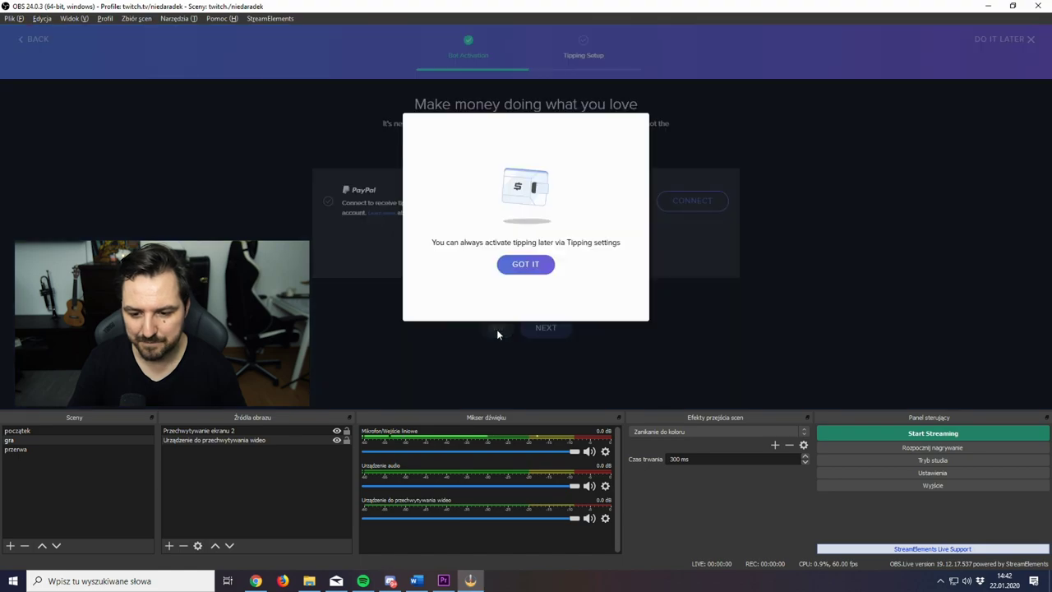
left_click(527, 263)
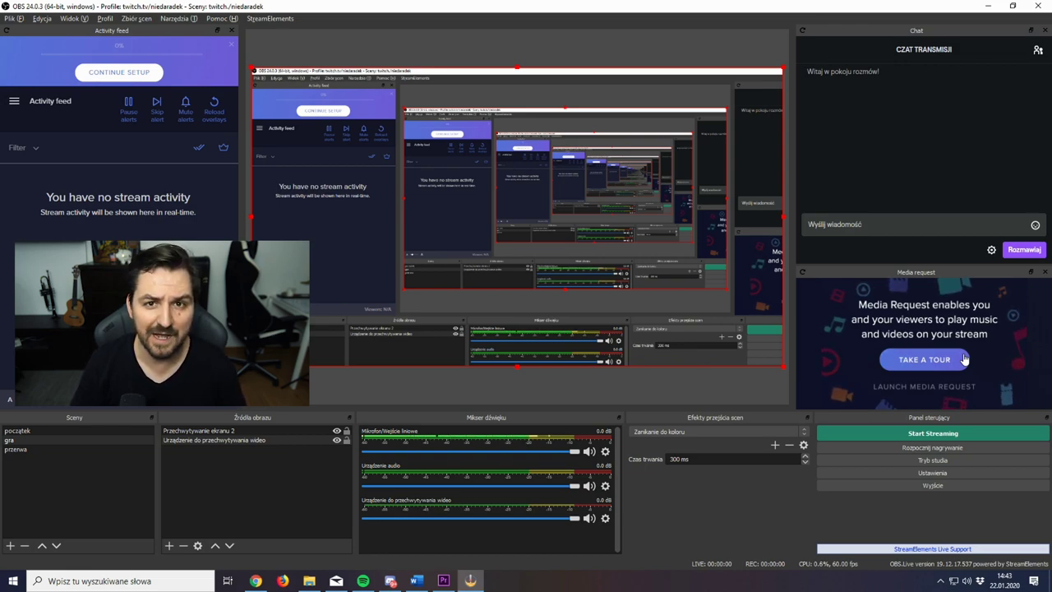
- Connect the Twitch account in the stream settings by logging in with its username and authorizing OBS Studio
left_click(924, 475)
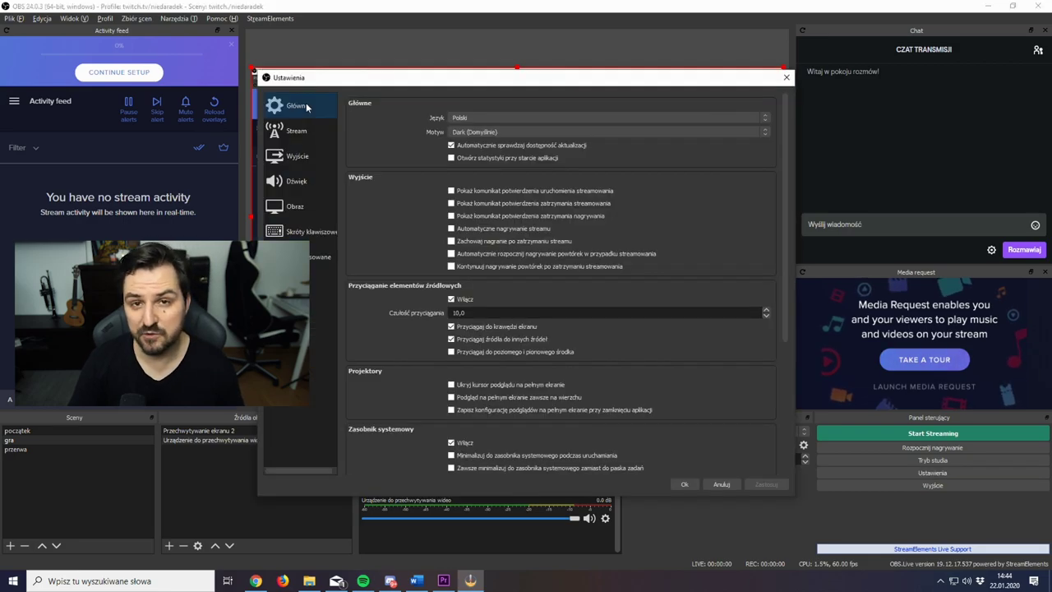
left_click(298, 131)
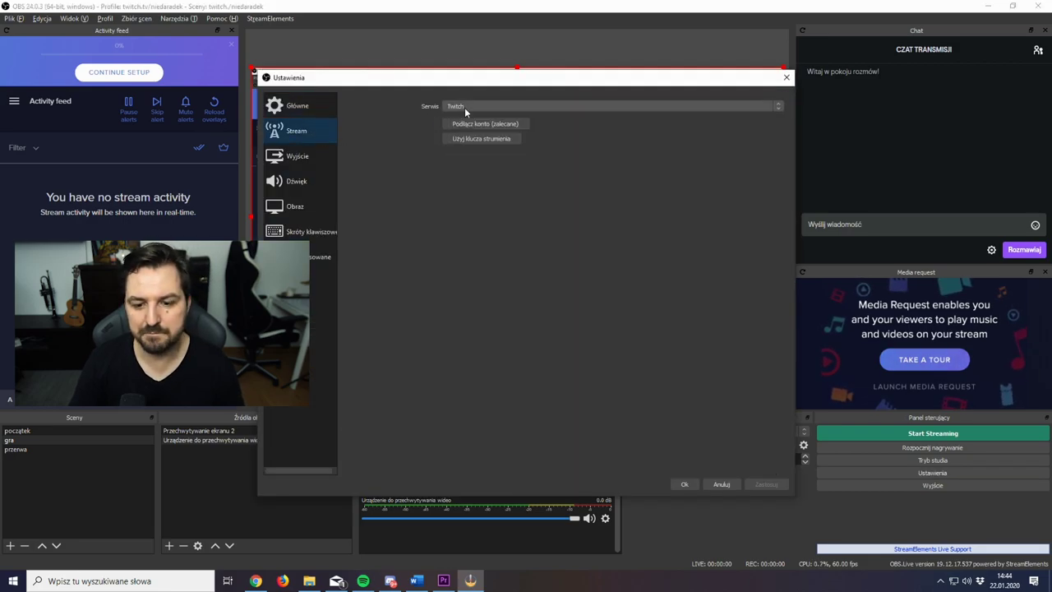
left_click(513, 126)
left_click(471, 224)
type("nied")
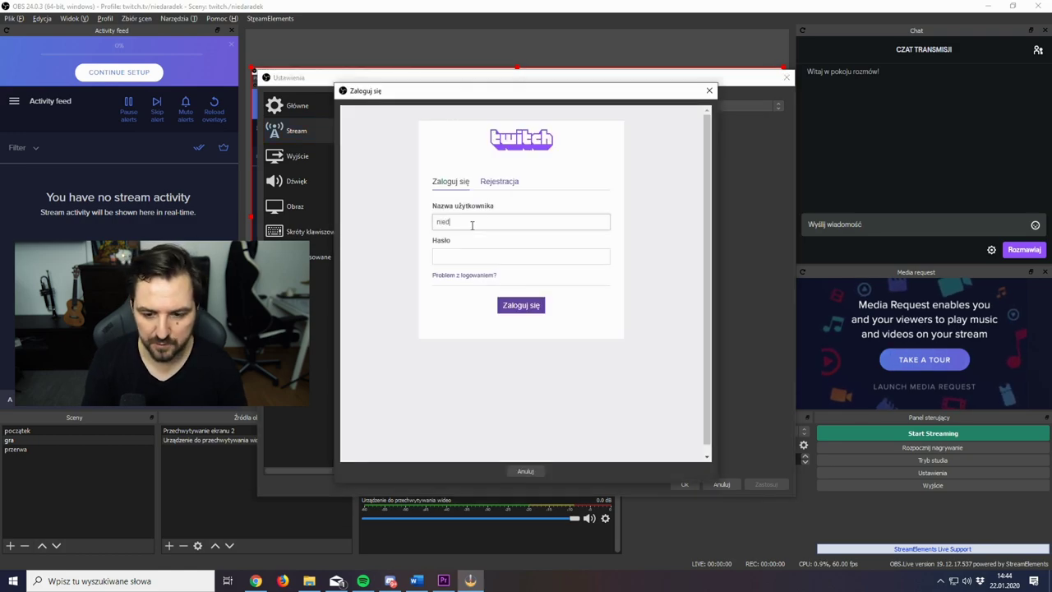
type("aradektest")
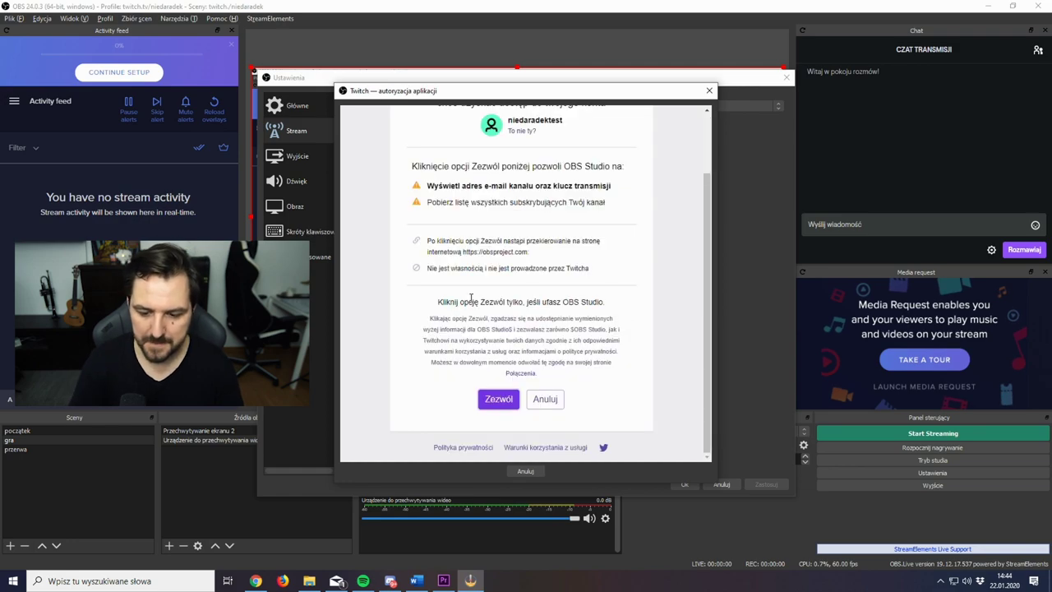
left_click(499, 401)
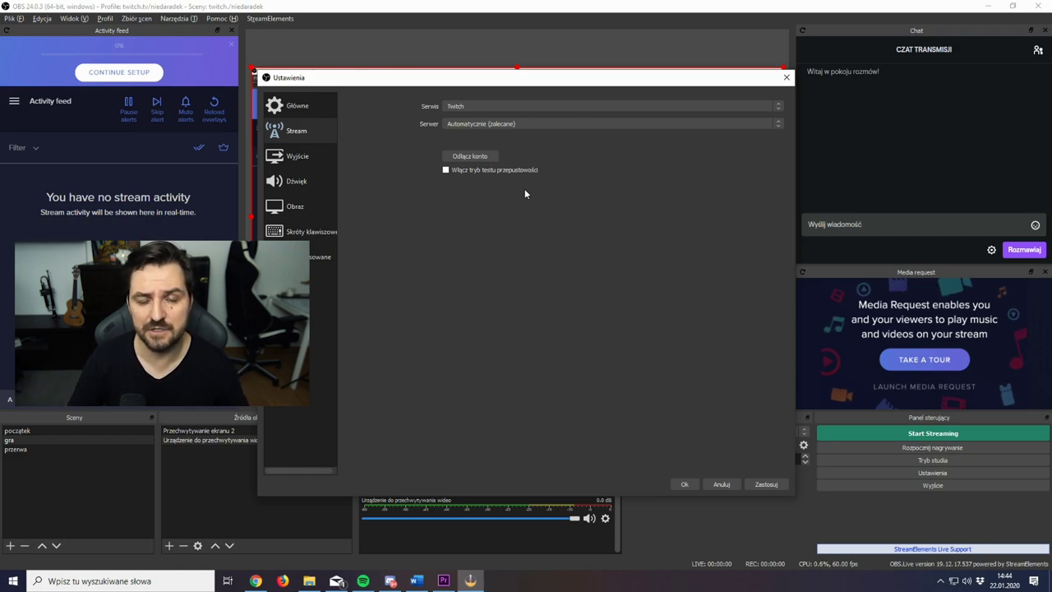
- Set the streaming server to EU: Warsaw, Poland
left_click(502, 124)
scroll(513, 157, "down", 10)
scroll(520, 168, "up", 4)
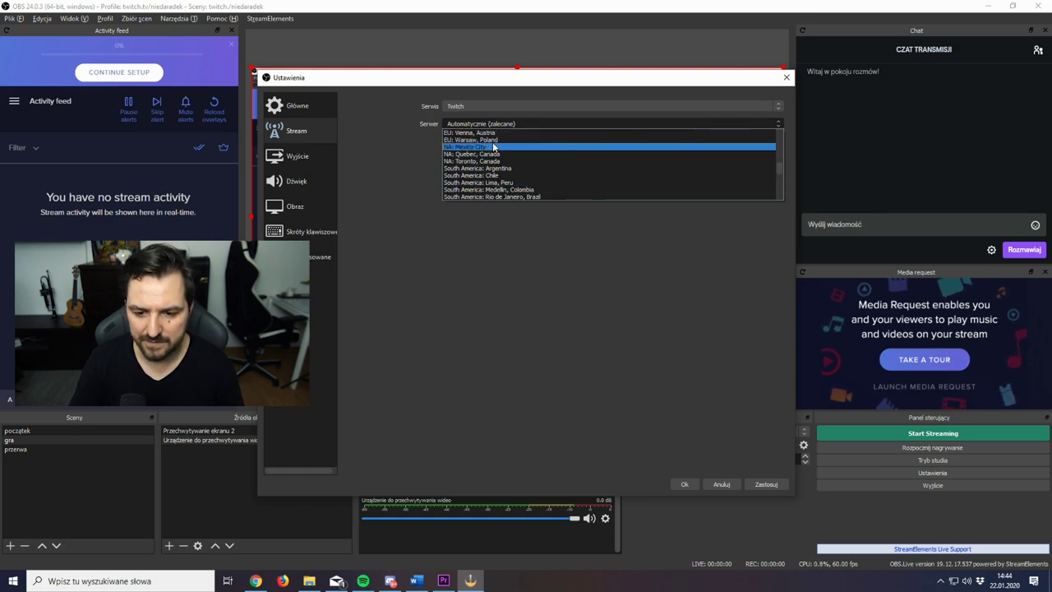
left_click(503, 139)
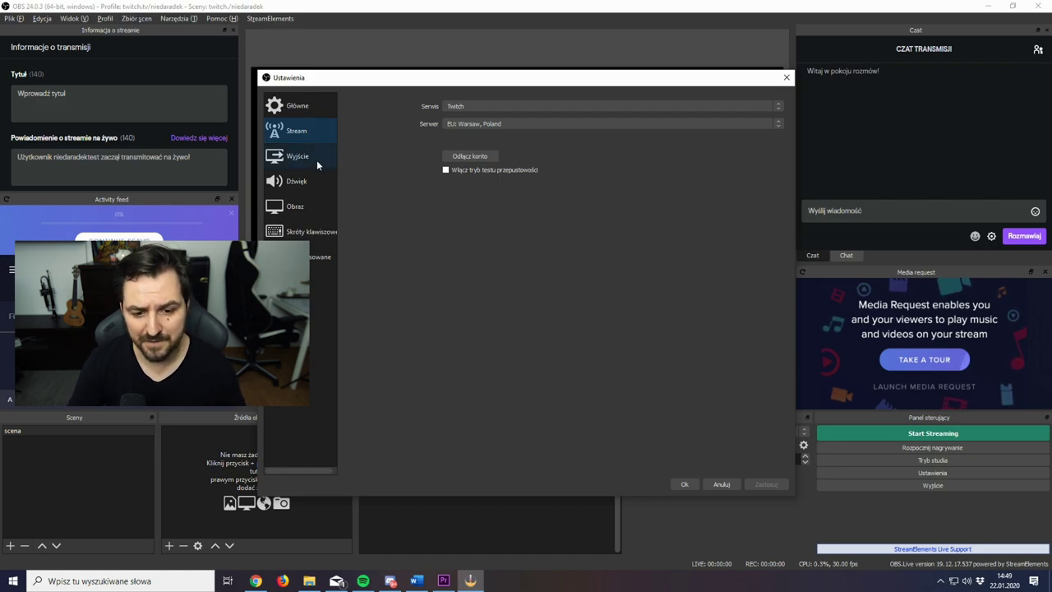
- Set the streaming output's encoder to Sprzętowy (NVENC) and its video bitrate to 5000 Kbps
left_click(316, 158)
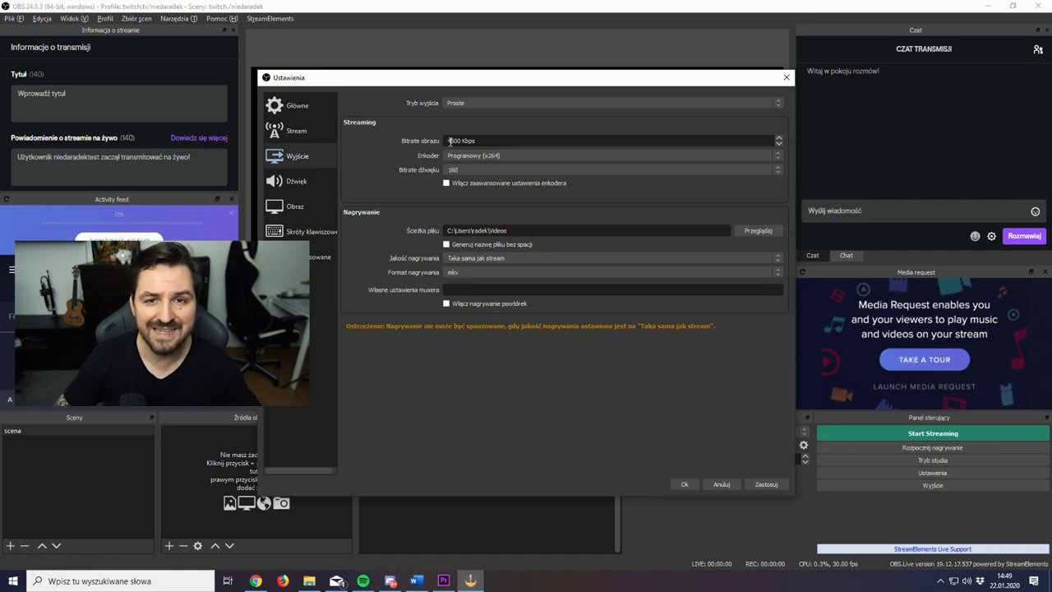
left_click(517, 153)
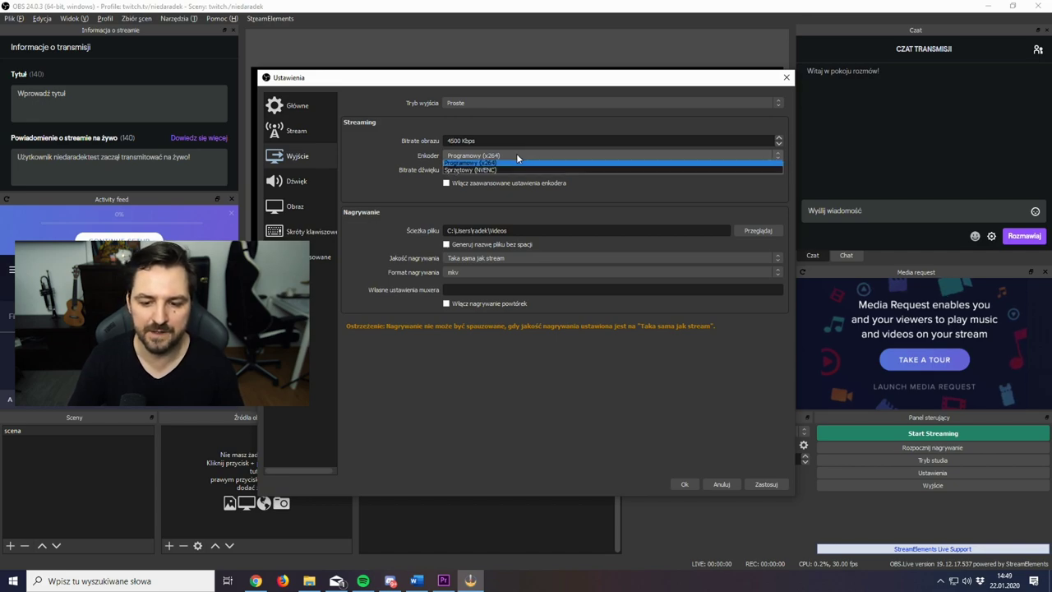
left_click(504, 174)
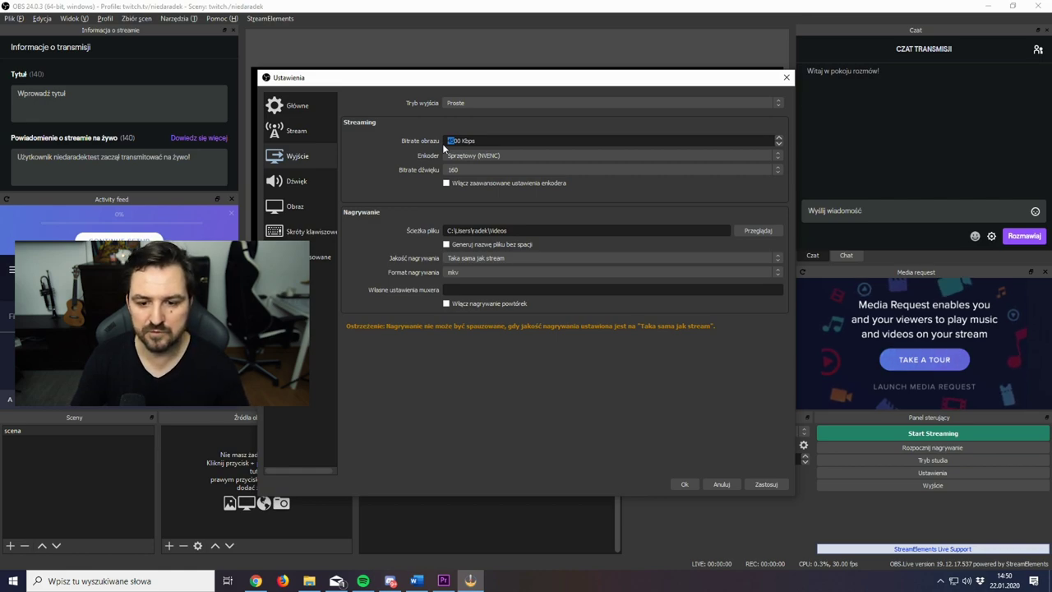
type("50")
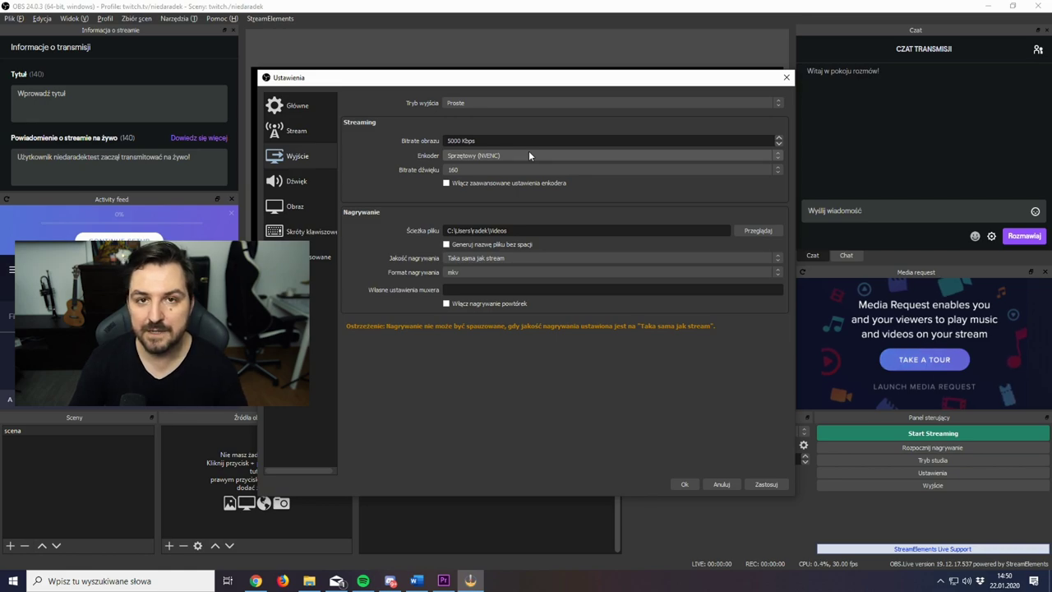
- Set the streaming audio bitrate to 192 and apply the output settings
left_click(490, 169)
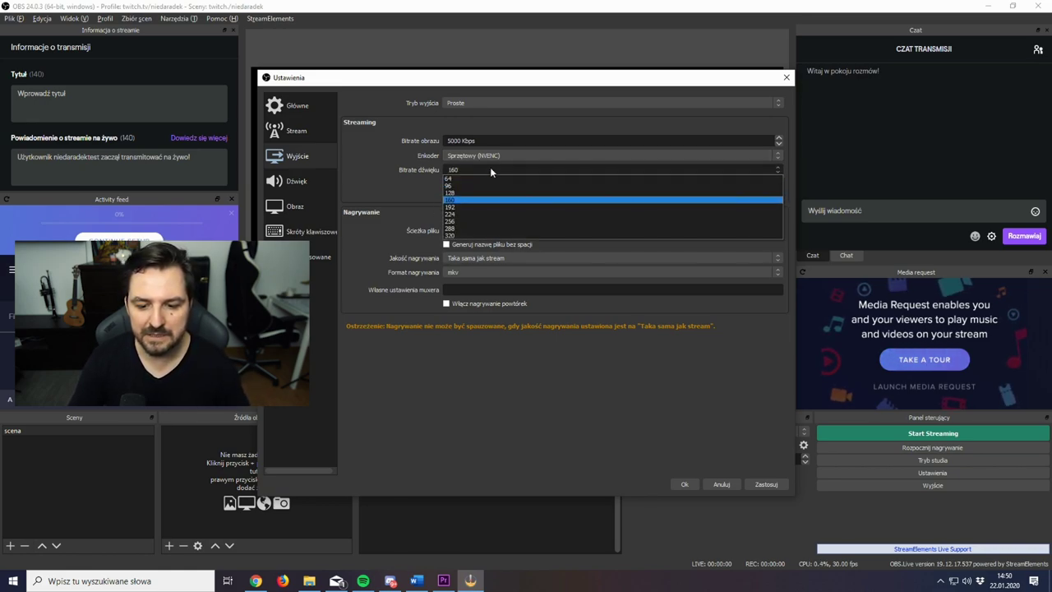
left_click(471, 205)
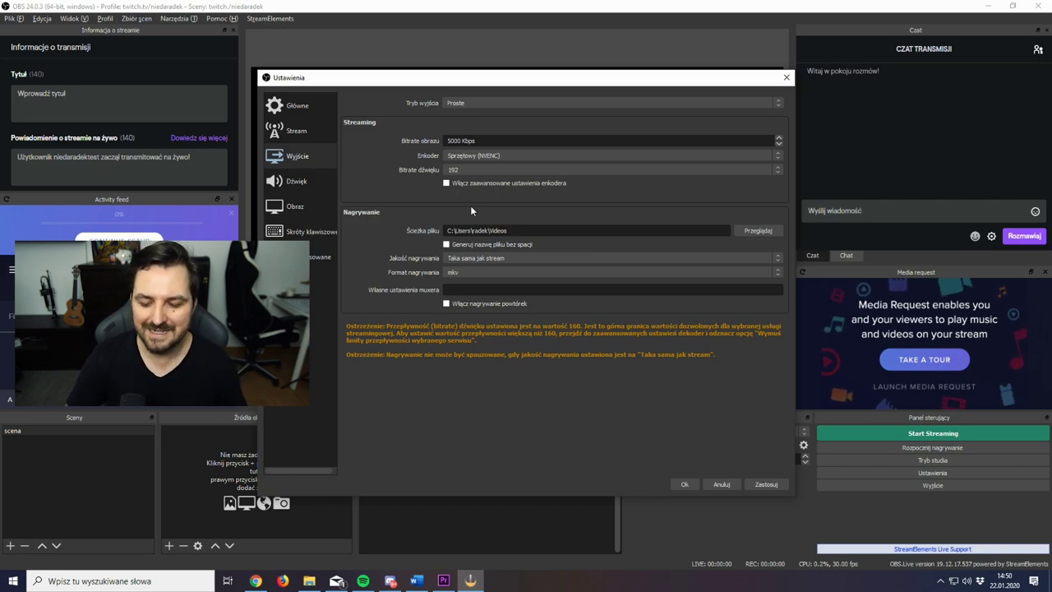
left_click(769, 484)
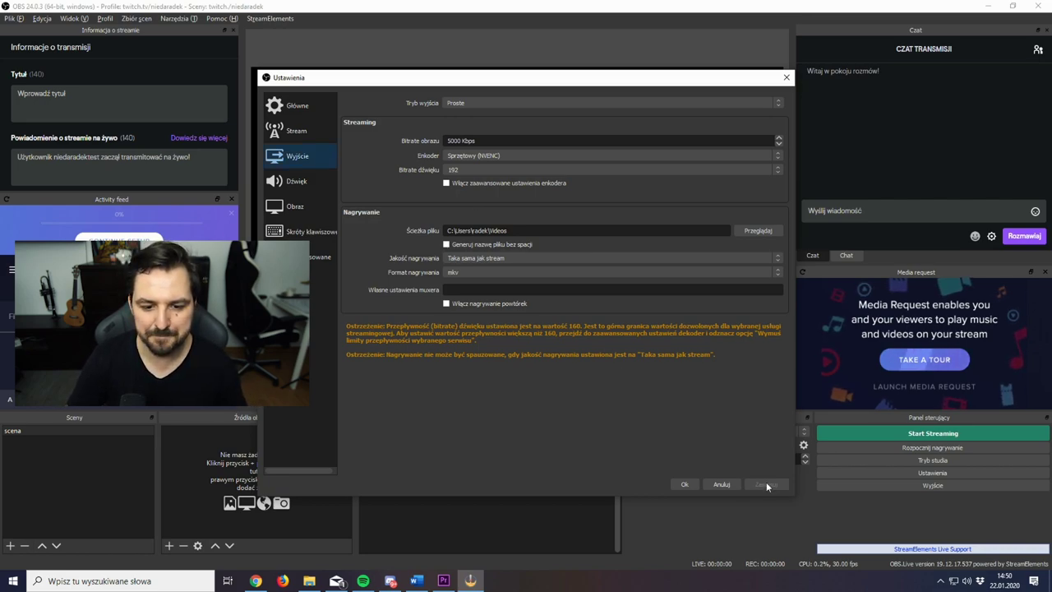
- In the audio settings, choose Linia (2 — Steinberg UR22mkII) as both the first desktop audio device and the first microphone device
left_click(299, 182)
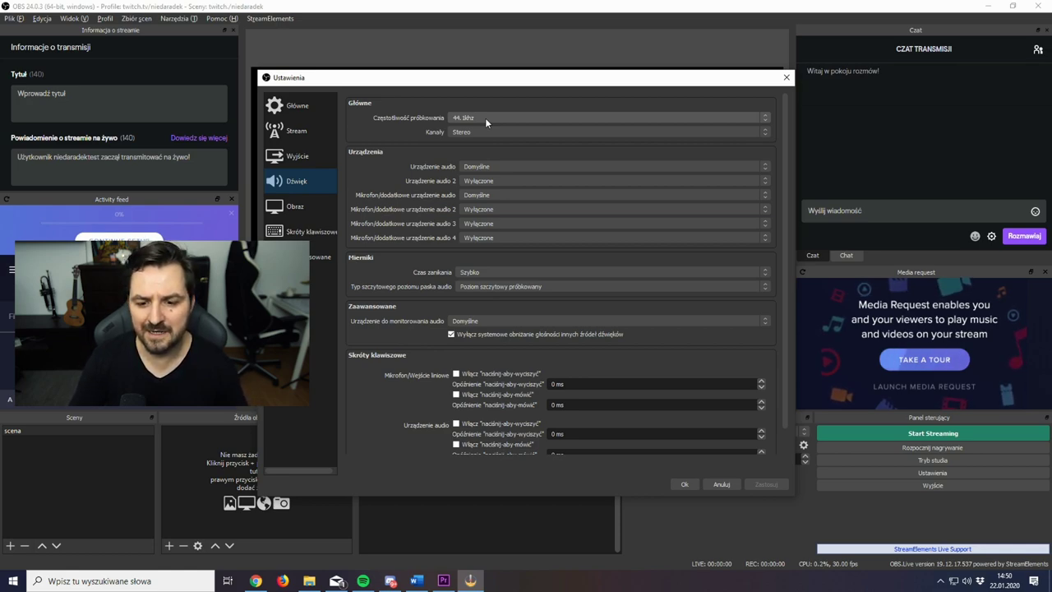
left_click(513, 167)
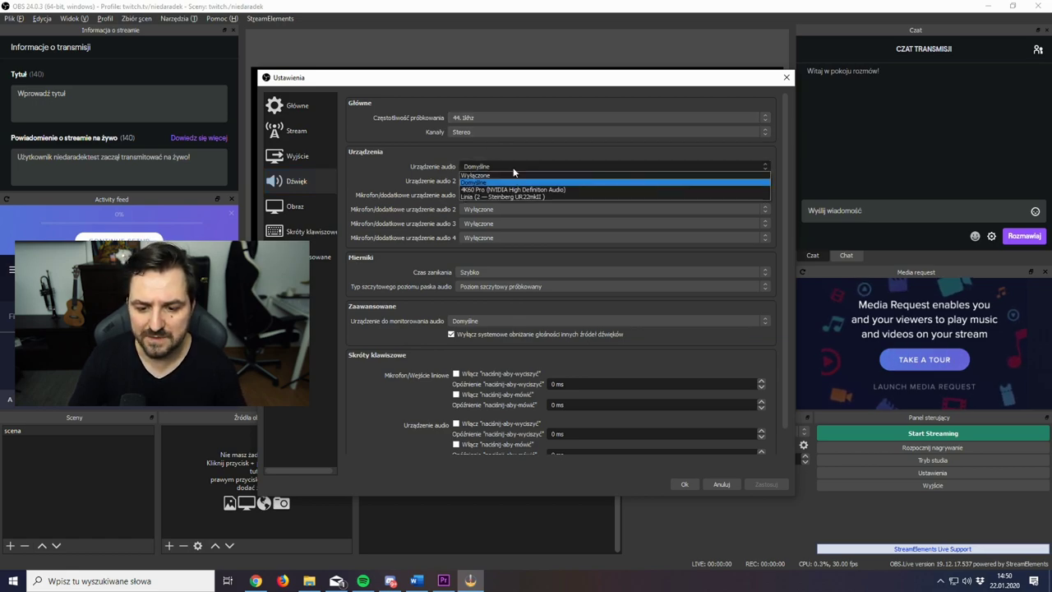
left_click(552, 195)
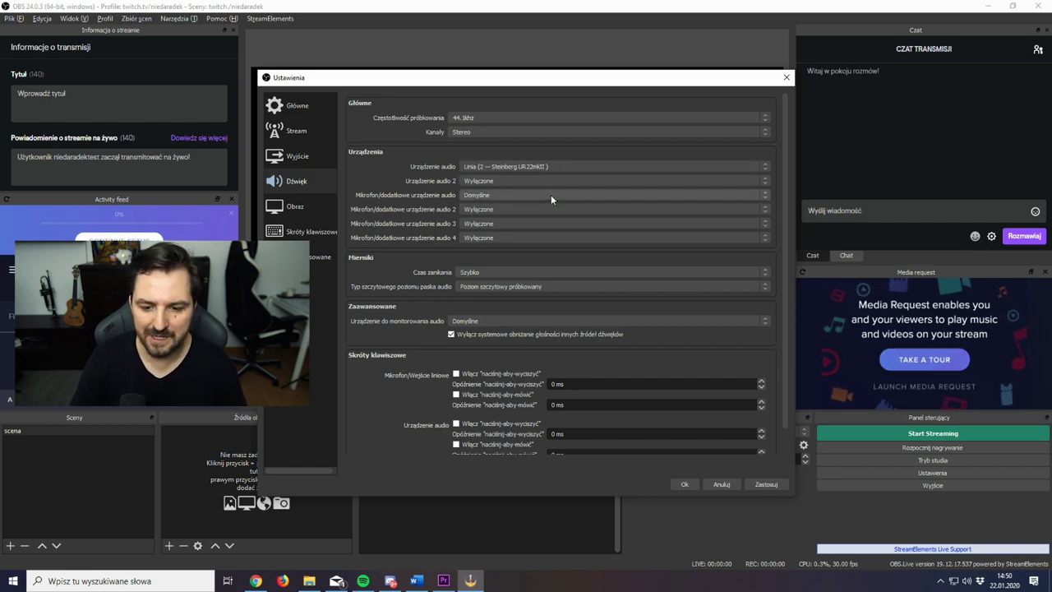
left_click(538, 195)
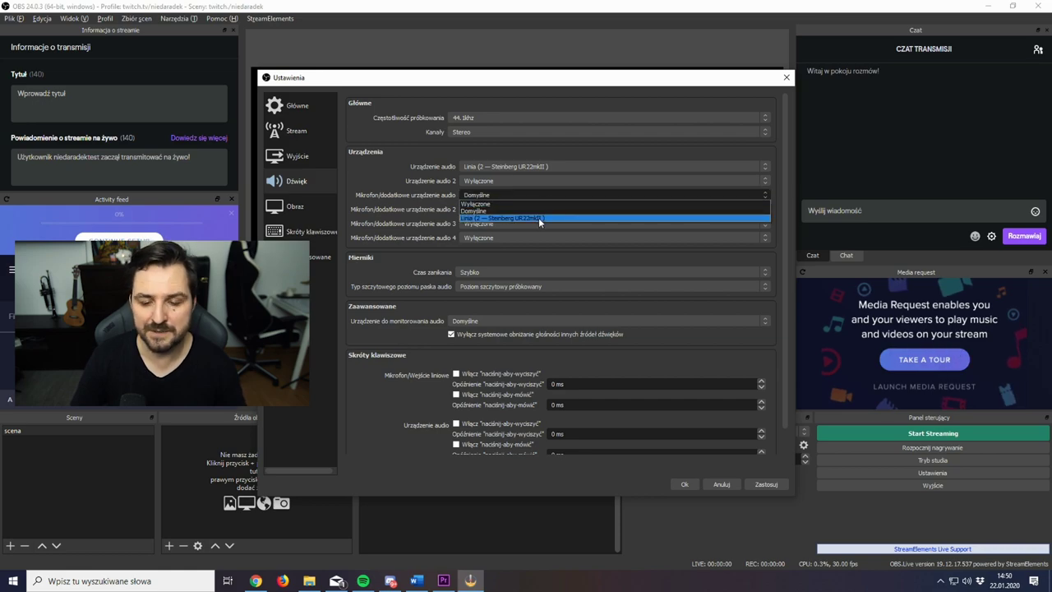
left_click(539, 217)
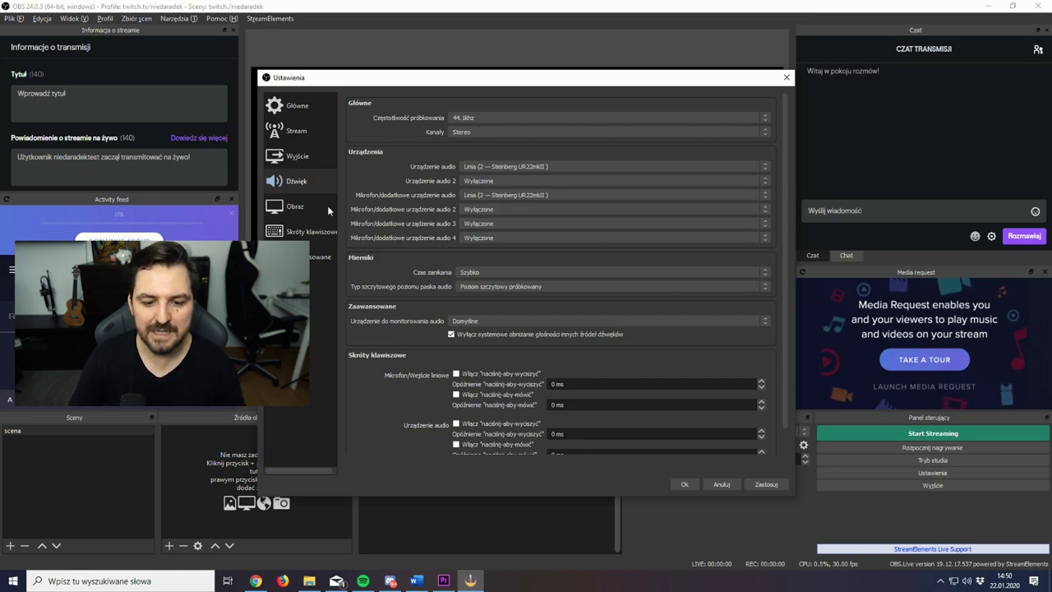
- Set both the base resolution and the scaled output resolution in the video settings to 1600x900
left_click(298, 206)
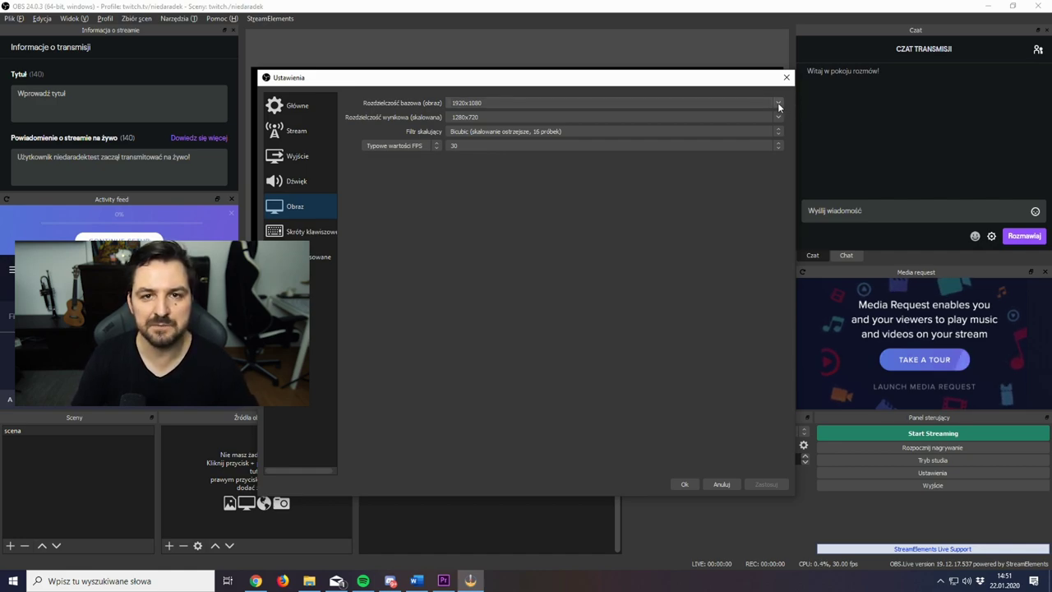
left_click(525, 106)
double_click(525, 106)
type("1600x900")
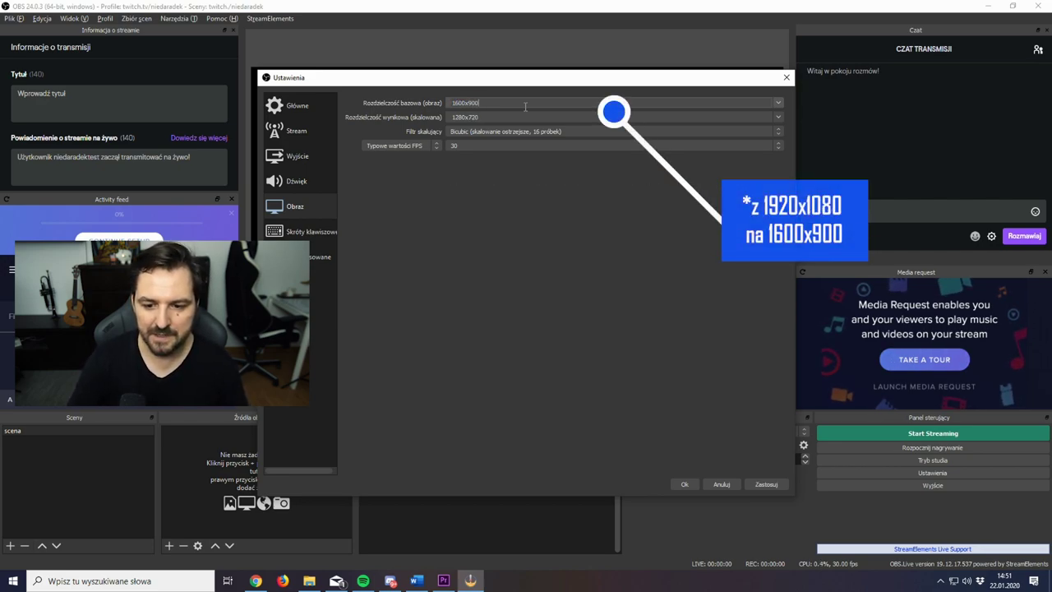
left_click(777, 117)
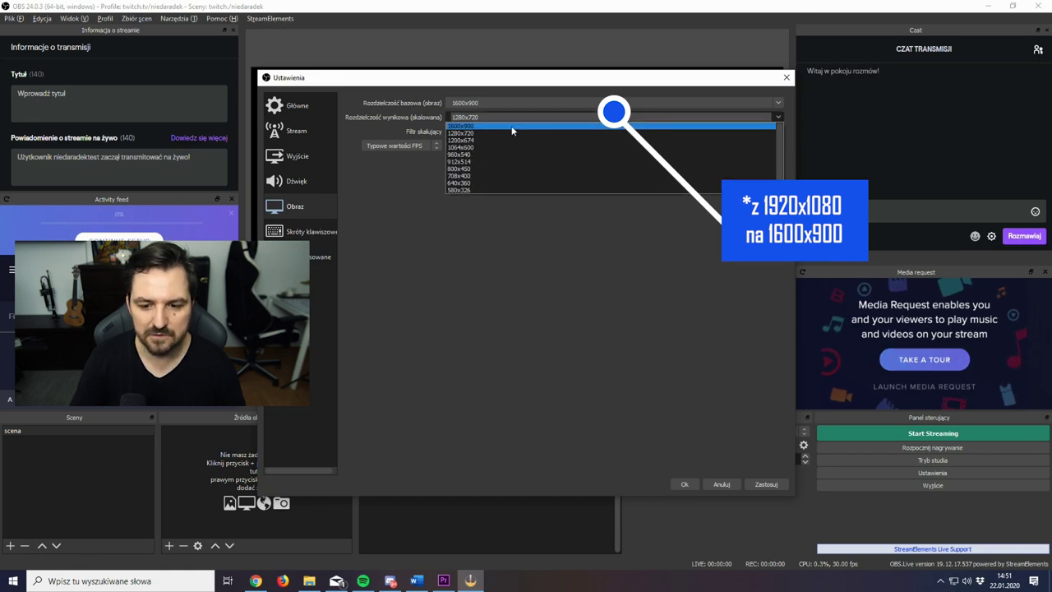
left_click(512, 127)
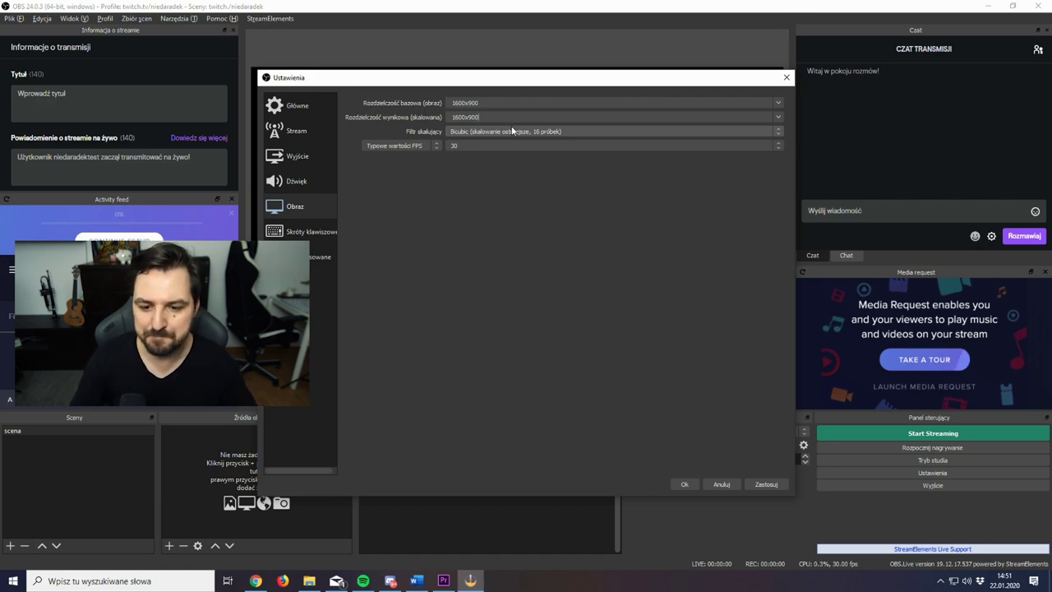
- Set the scaling filter to Lanczos (36 samples) and the frame rate to 60 FPS, and apply the video settings
left_click(567, 128)
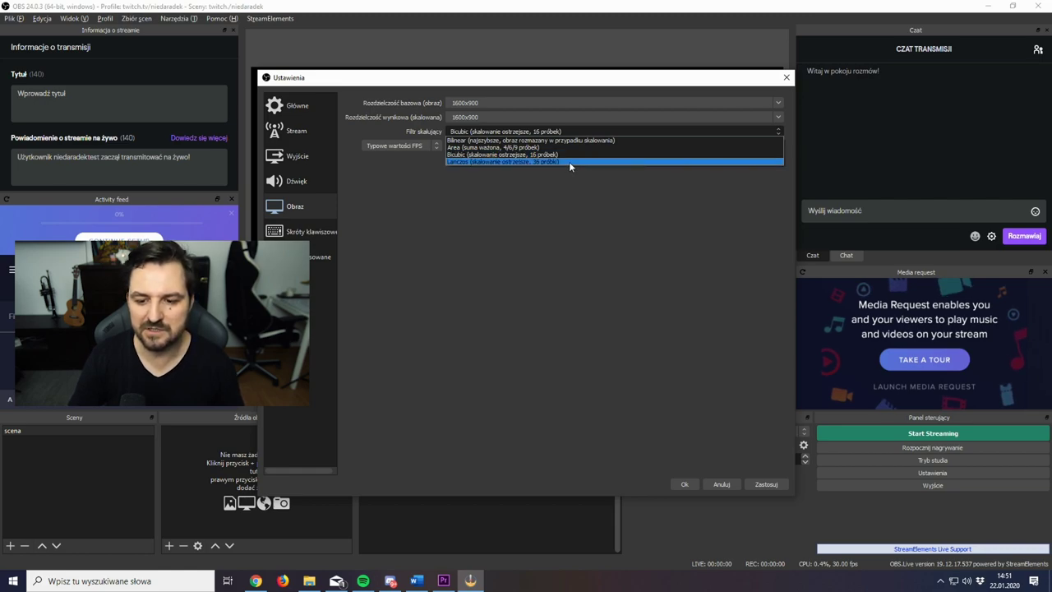
left_click(568, 162)
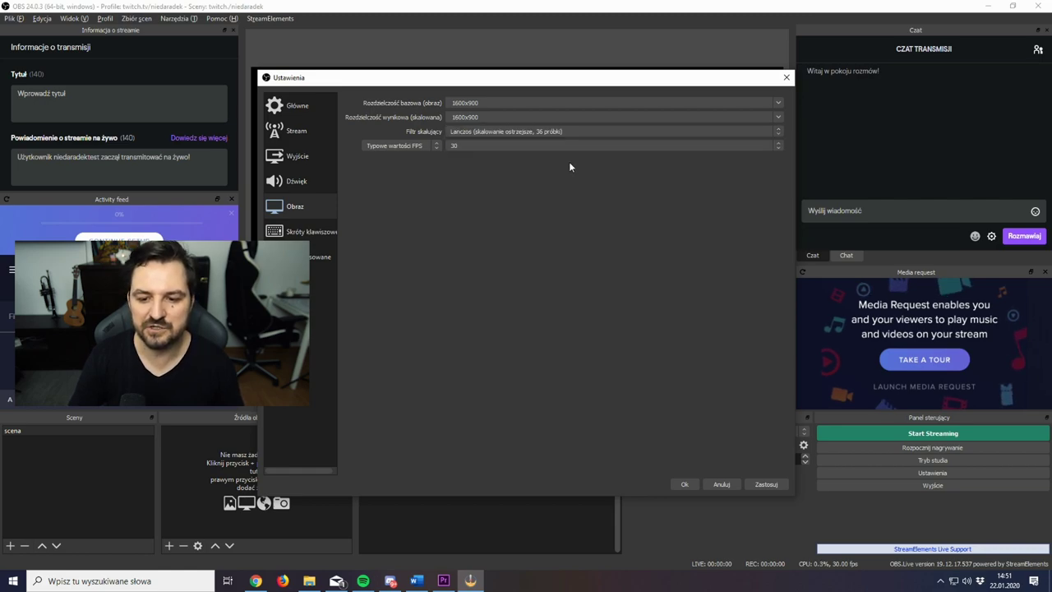
left_click(494, 143)
left_click(478, 217)
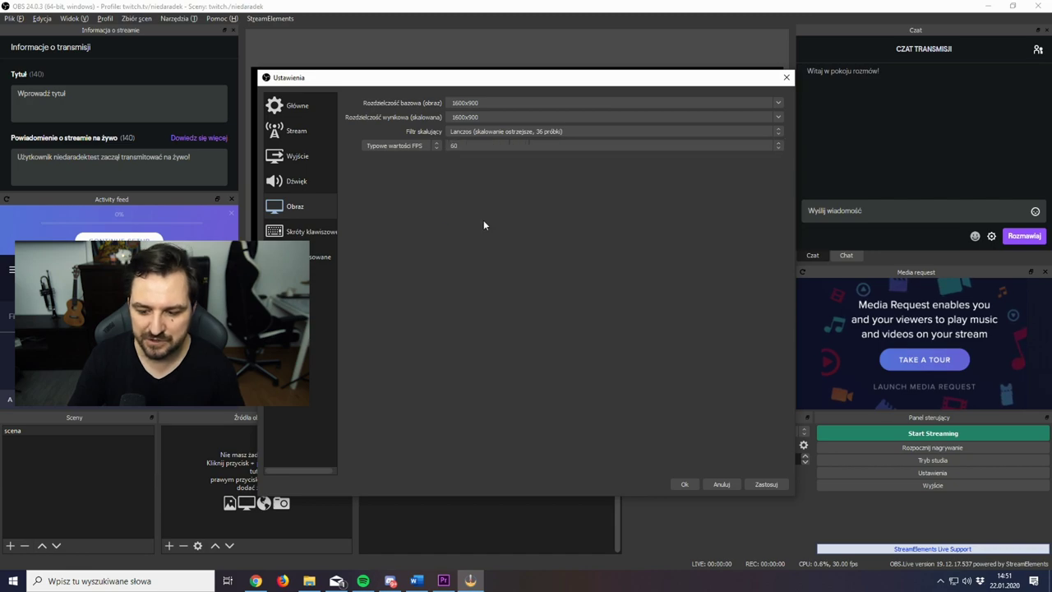
left_click(764, 481)
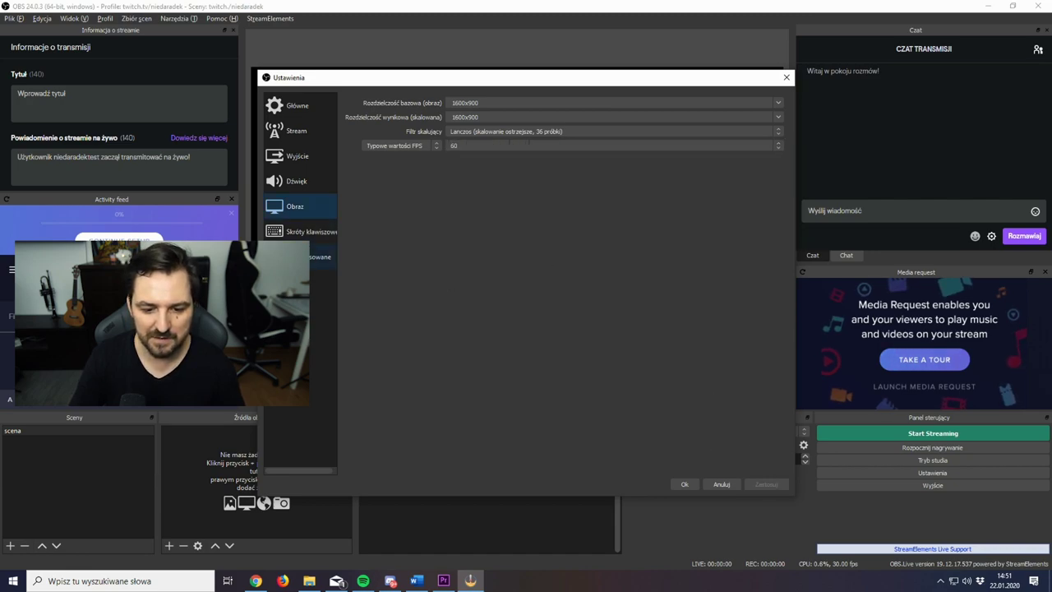